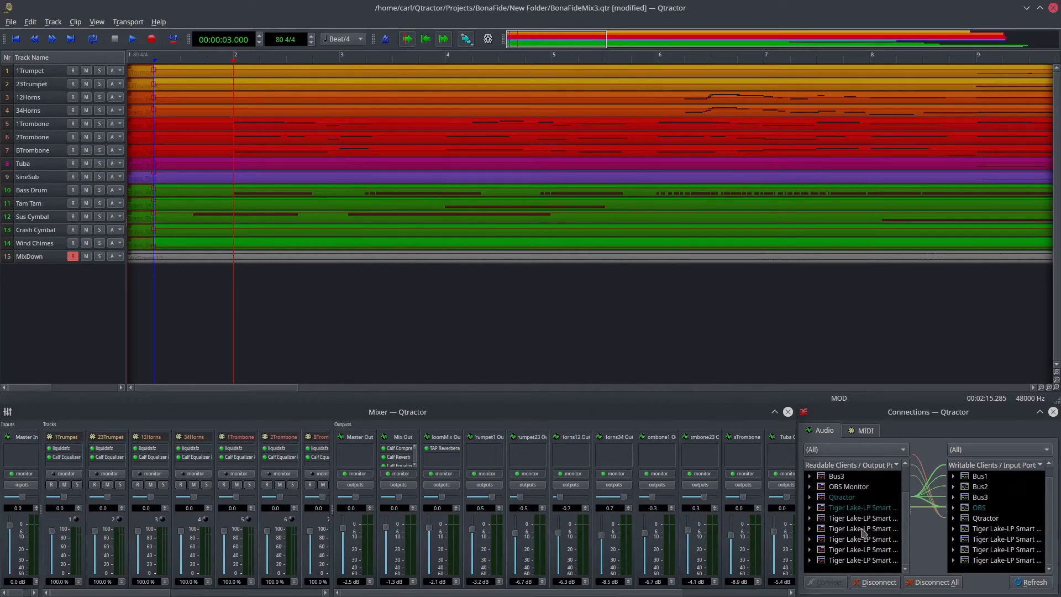
Expand and collapse the sound card outputs' port lists to check their monitor ports.
{"action": "left_click", "coordinate": [811, 530]}
{"action": "left_click", "coordinate": [810, 530]}
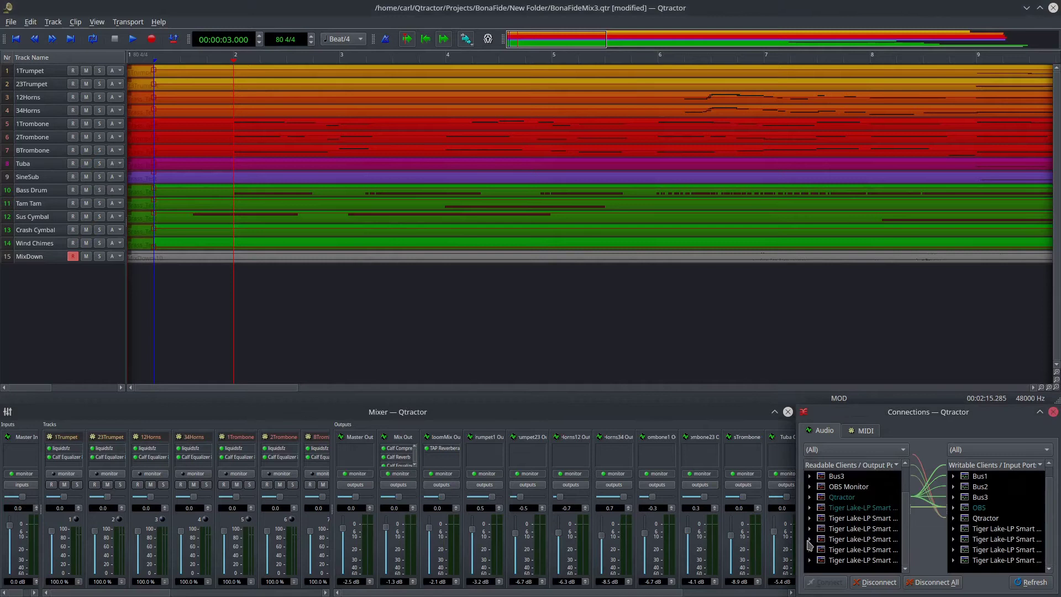
{"action": "left_click", "coordinate": [811, 540]}
{"action": "left_click", "coordinate": [810, 539]}
{"action": "left_click", "coordinate": [810, 550]}
{"action": "left_click", "coordinate": [810, 550]}
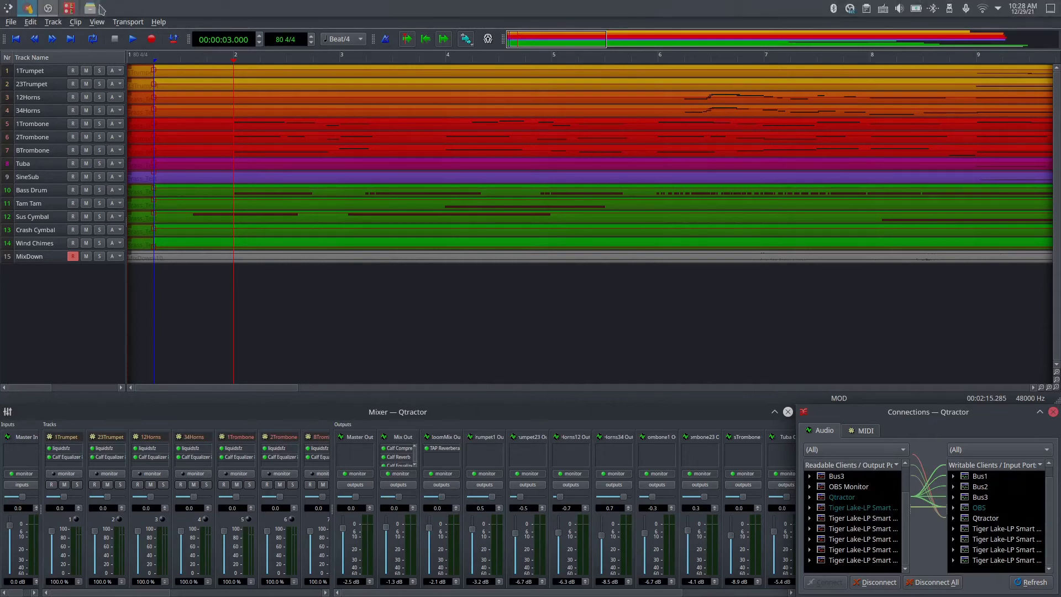
In Carla, open Bus1's analyzer GUI and move its window up and left into view.
{"action": "left_click", "coordinate": [69, 8]}
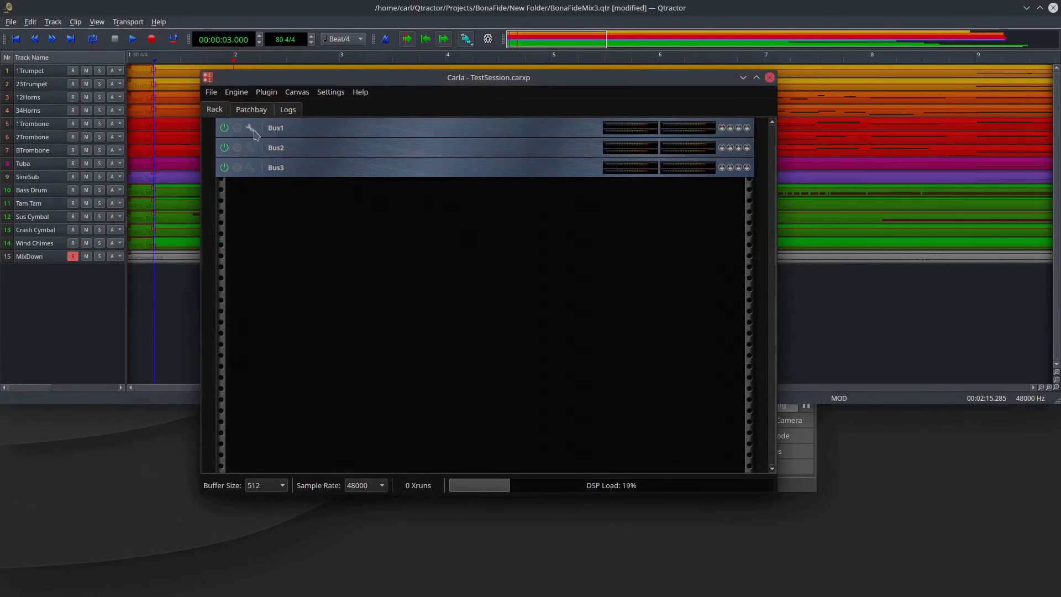
{"action": "left_click", "coordinate": [238, 129]}
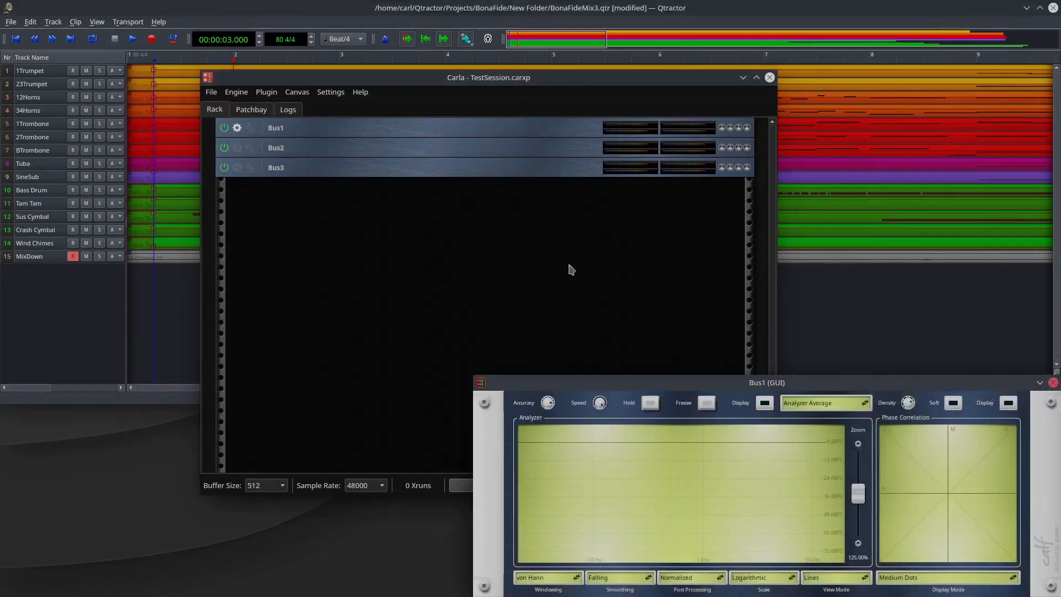
{"action": "left_click_drag", "start_coordinate": [876, 370], "coordinate": [822, 277]}
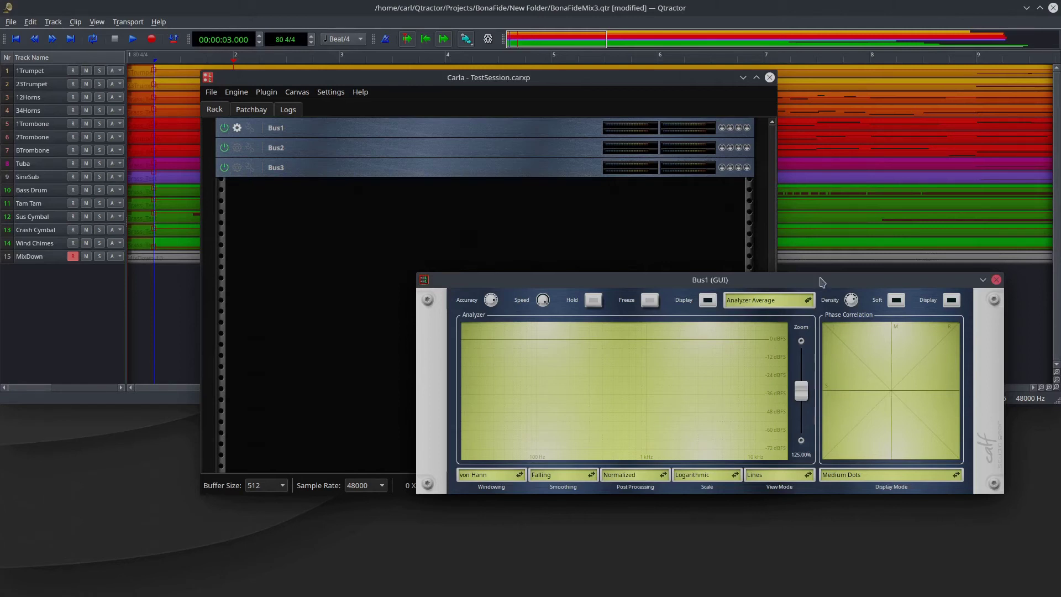
{"action": "left_click_drag", "start_coordinate": [822, 285], "coordinate": [696, 284]}
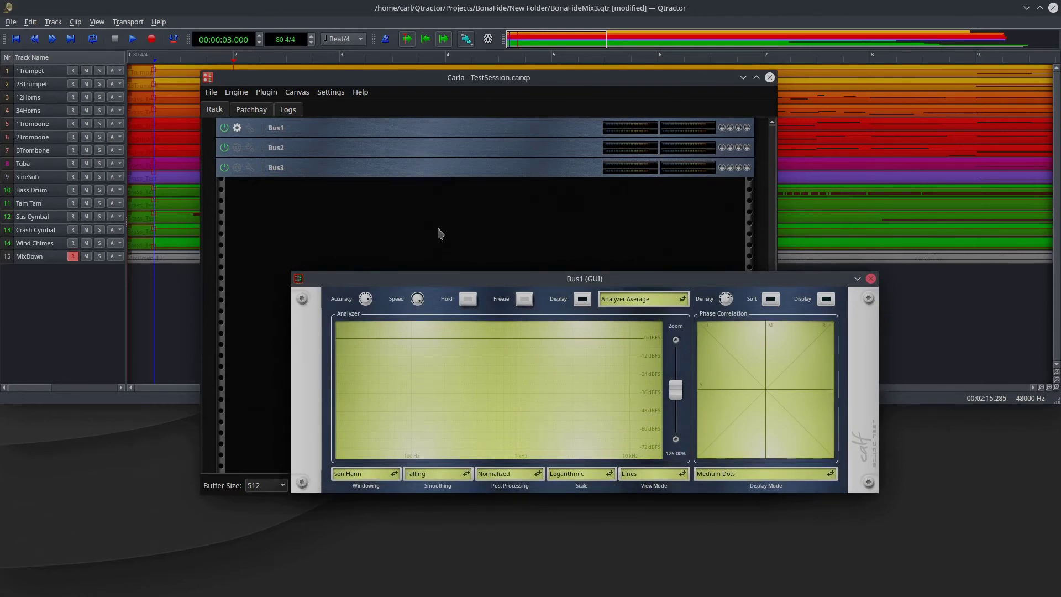
Show Carla's patchbay and stack the HDMI1, HDMI2 and HDMI3 monitor boxes on the left.
{"action": "left_click", "coordinate": [871, 280]}
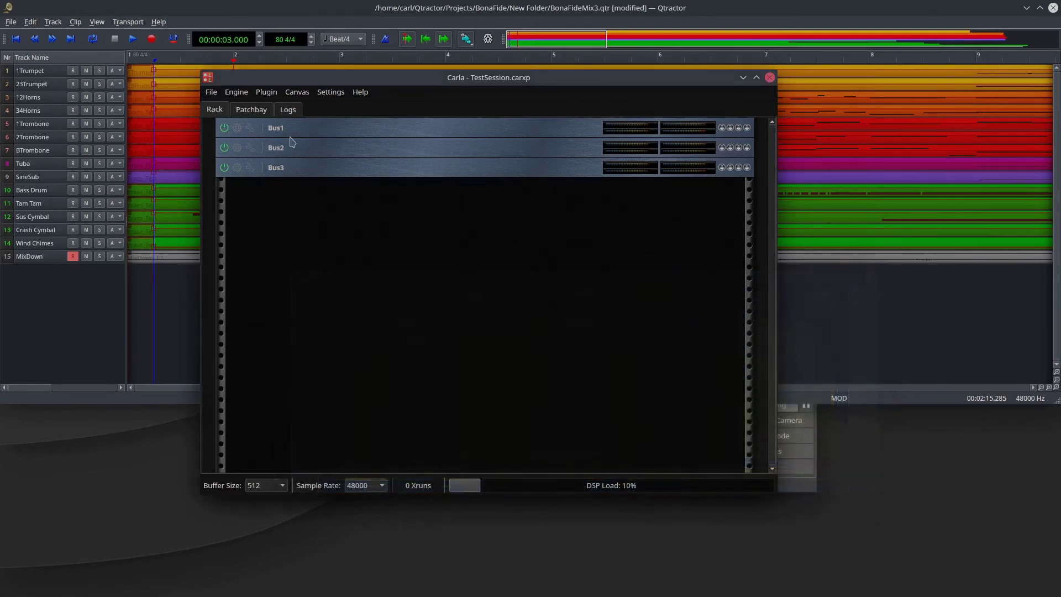
{"action": "left_click", "coordinate": [260, 111]}
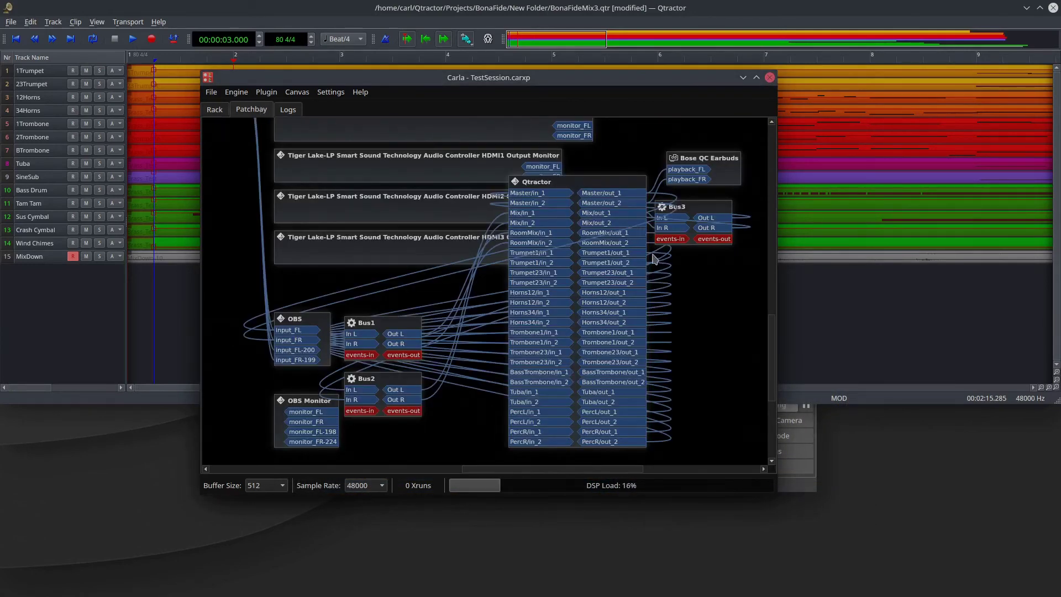
{"action": "scroll", "coordinate": [649, 265], "scroll_direction": "down", "scroll_amount": 3}
{"action": "scroll", "coordinate": [665, 288], "scroll_direction": "up", "scroll_amount": 6}
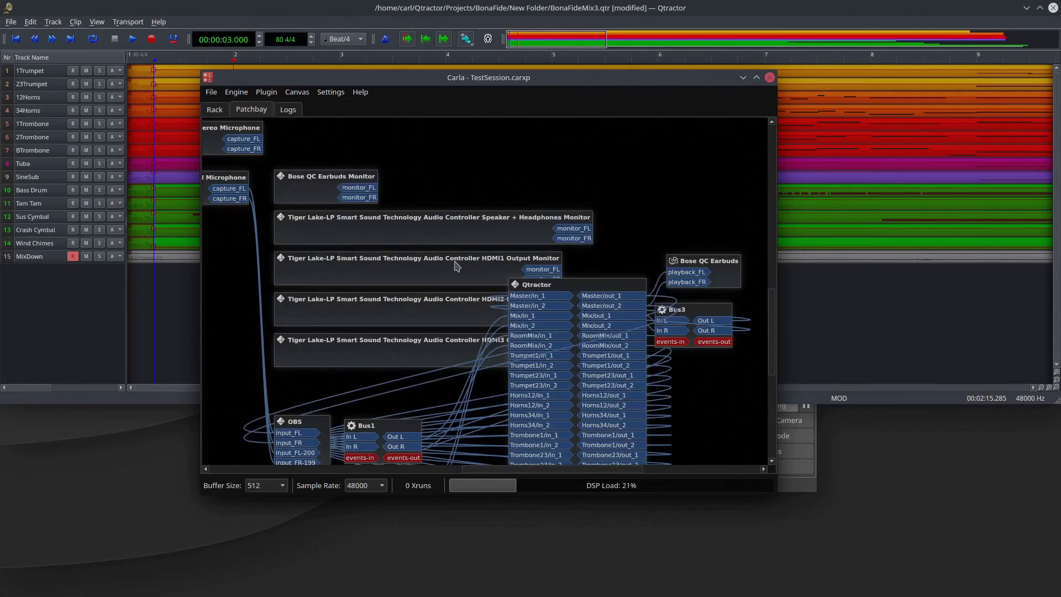
{"action": "left_click_drag", "start_coordinate": [508, 240], "coordinate": [337, 260]}
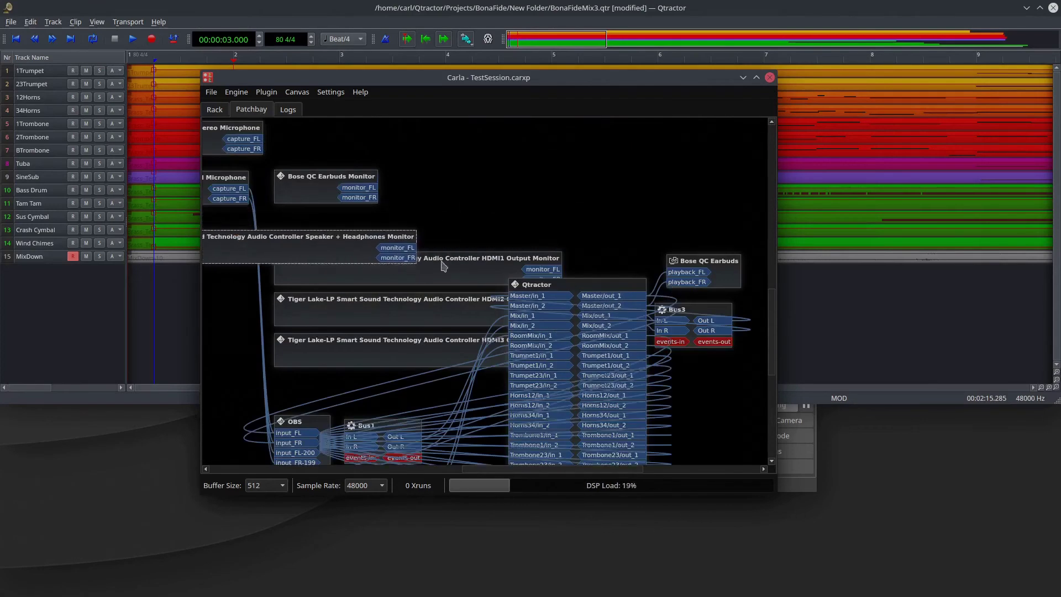
{"action": "left_click_drag", "start_coordinate": [451, 259], "coordinate": [283, 278]}
{"action": "left_click_drag", "start_coordinate": [437, 300], "coordinate": [272, 307]}
{"action": "left_click_drag", "start_coordinate": [414, 342], "coordinate": [248, 338]}
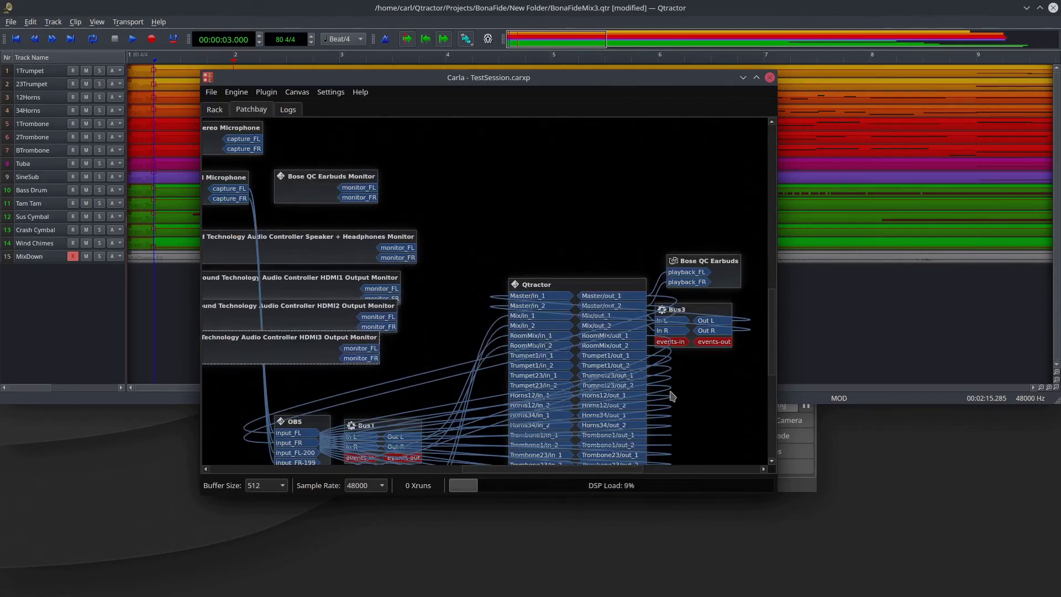
Place the Bus1 box just right of Qtractor's output ports.
{"action": "left_click_drag", "start_coordinate": [671, 392], "coordinate": [679, 250]}
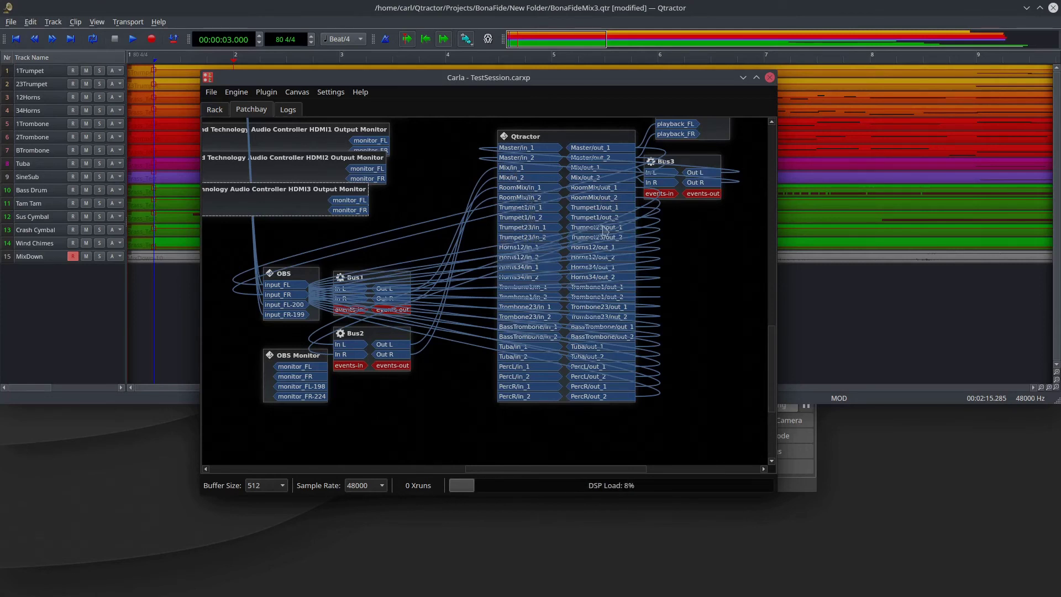
{"action": "left_click_drag", "start_coordinate": [369, 278], "coordinate": [726, 259]}
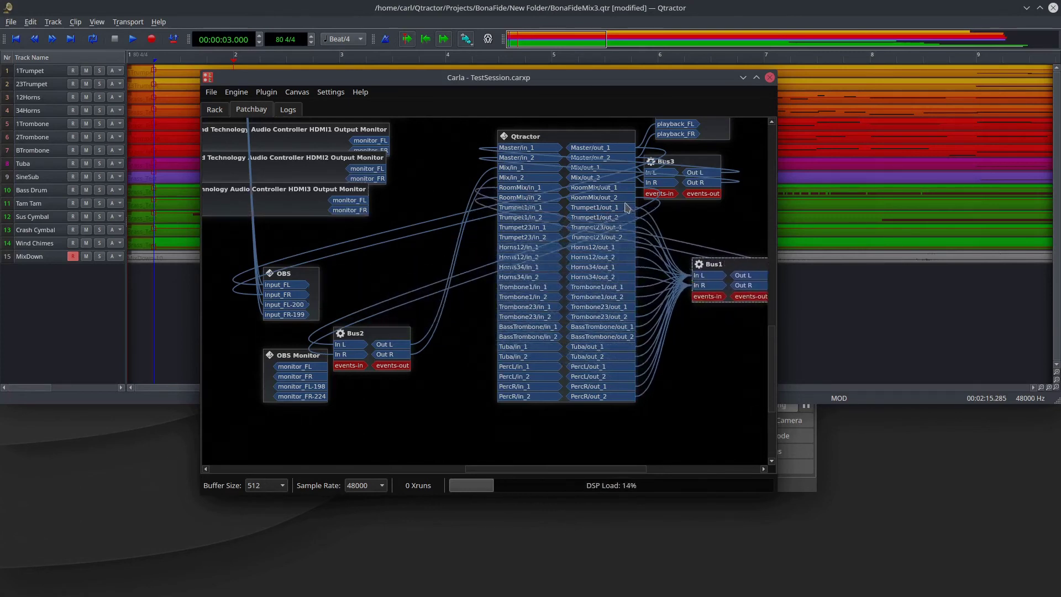
{"action": "left_click_drag", "start_coordinate": [713, 266], "coordinate": [693, 271]}
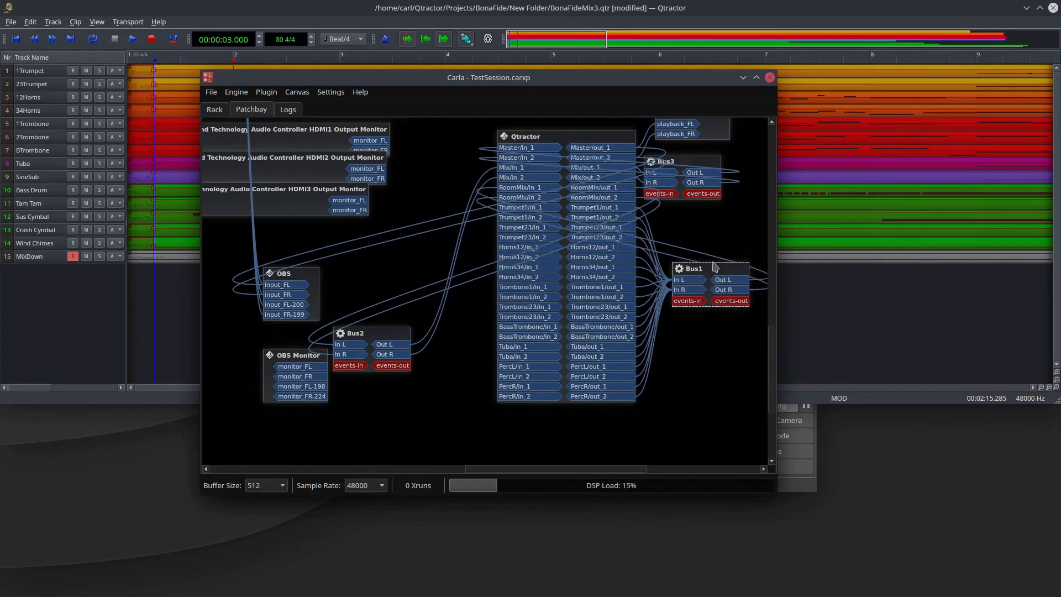
{"action": "left_click_drag", "start_coordinate": [707, 268], "coordinate": [701, 272]}
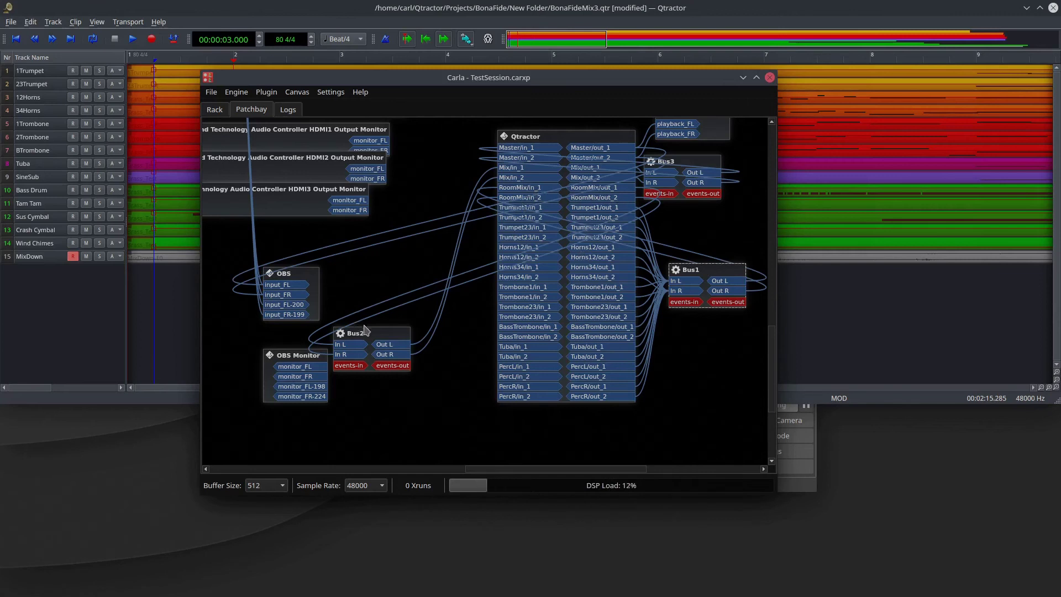
Line up Bus3, Bus2 and Bus1 top to bottom beside Qtractor's ports, then minimize Carla.
{"action": "left_click_drag", "start_coordinate": [367, 333], "coordinate": [708, 217]}
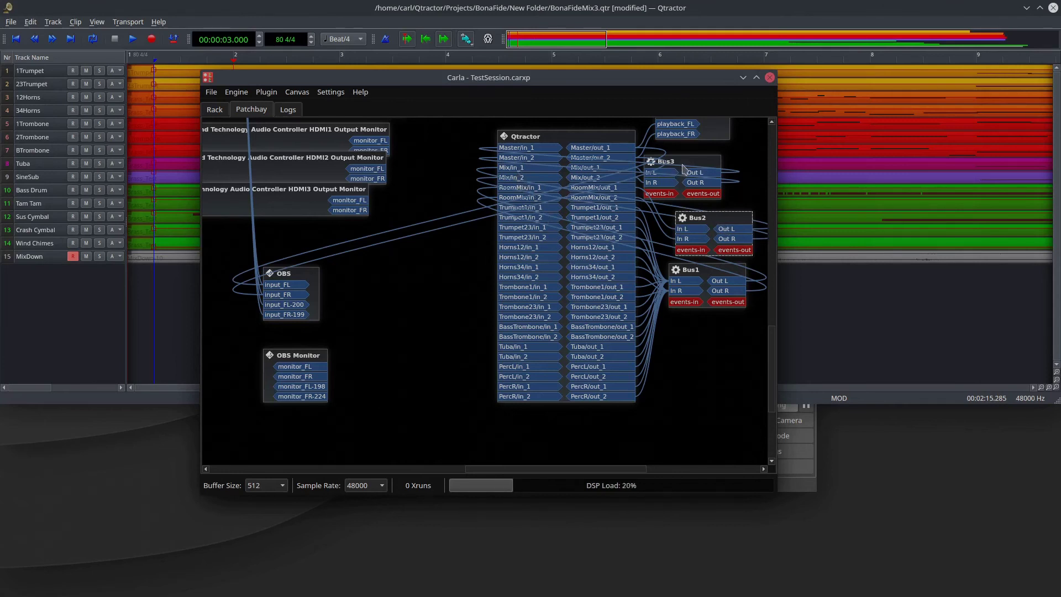
{"action": "left_click_drag", "start_coordinate": [683, 165], "coordinate": [720, 163]}
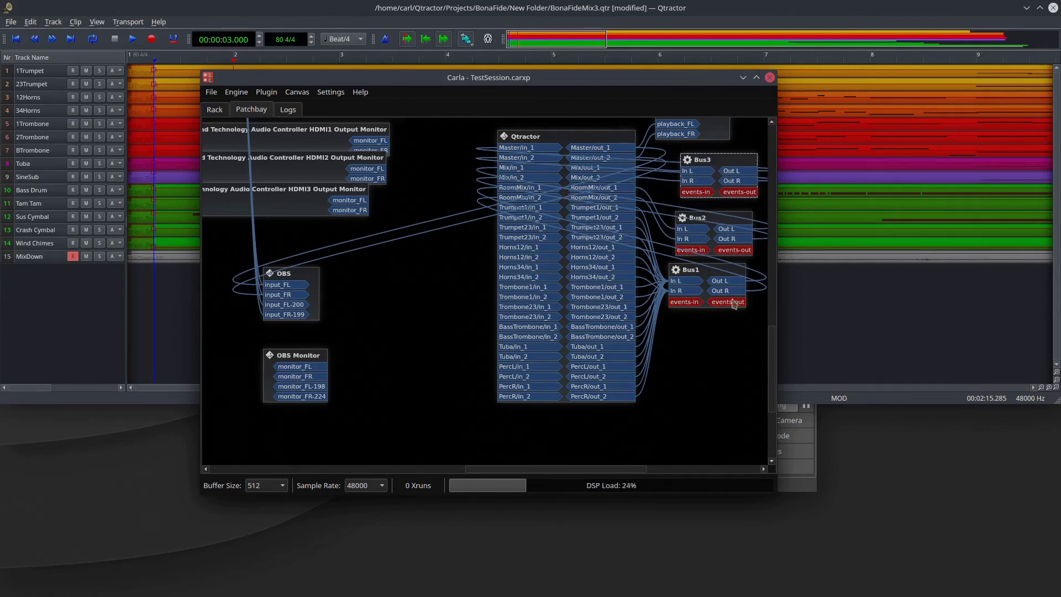
{"action": "left_click_drag", "start_coordinate": [709, 271], "coordinate": [720, 296]}
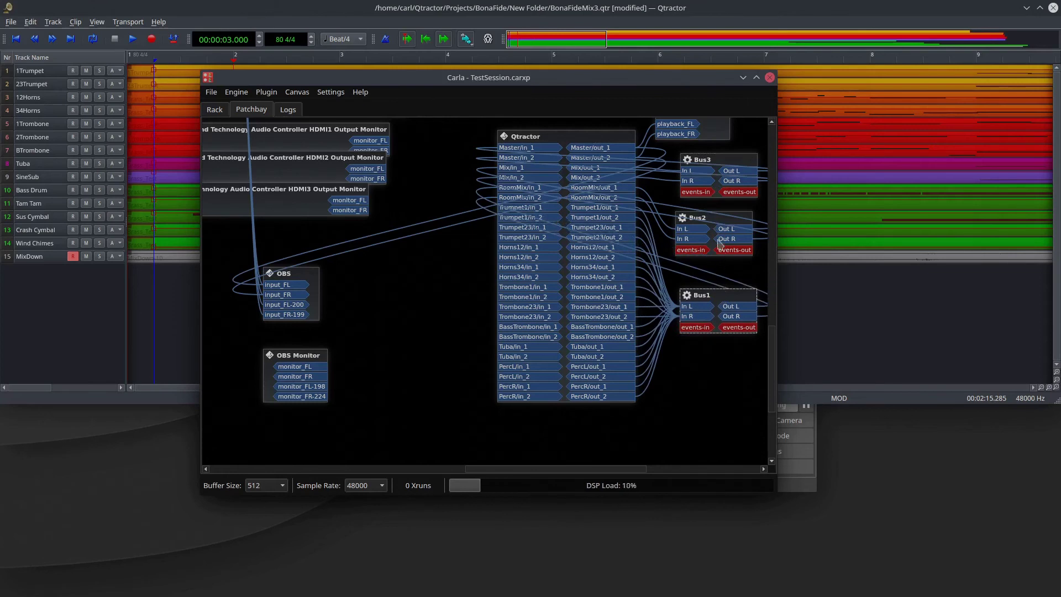
{"action": "left_click_drag", "start_coordinate": [720, 224], "coordinate": [722, 232]}
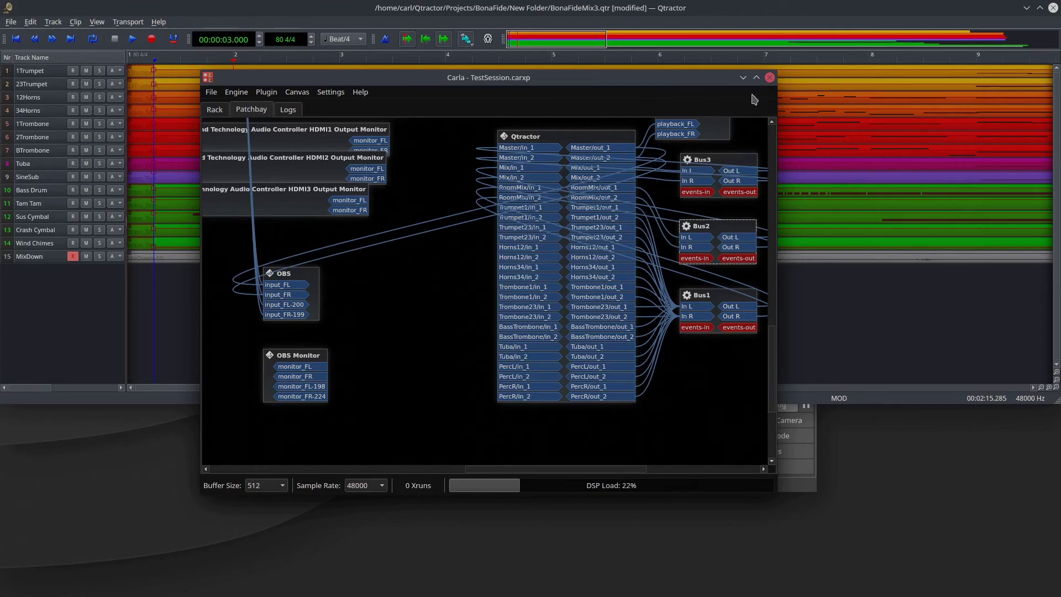
{"action": "left_click", "coordinate": [744, 77]}
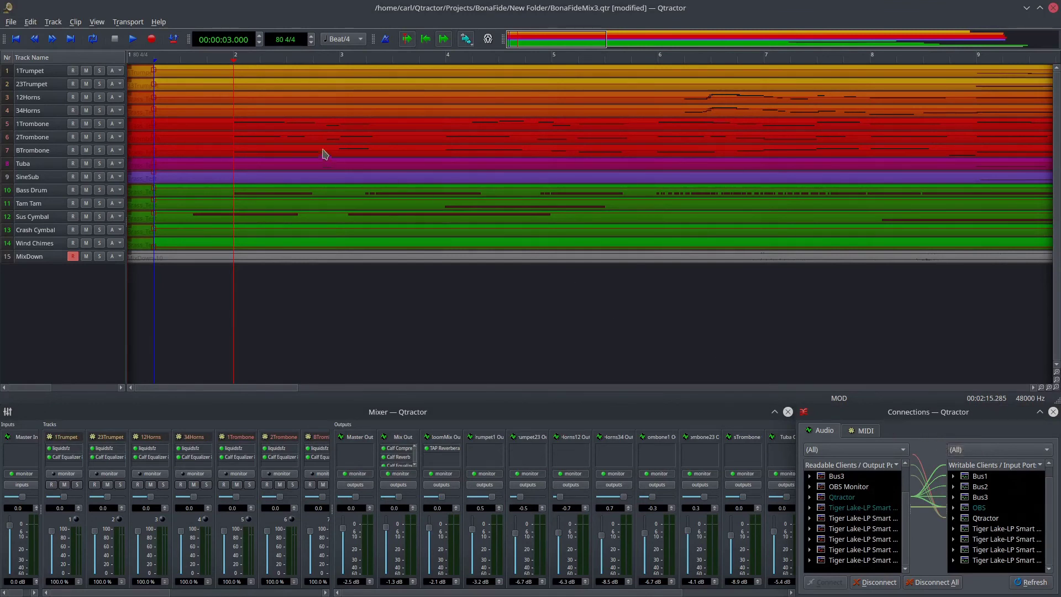
Play BonaFideMix3 briefly to check the sound, stopping at 00:00:14.711.
{"action": "mouse_move", "coordinate": [301, 153]}
{"action": "left_click", "coordinate": [132, 39]}
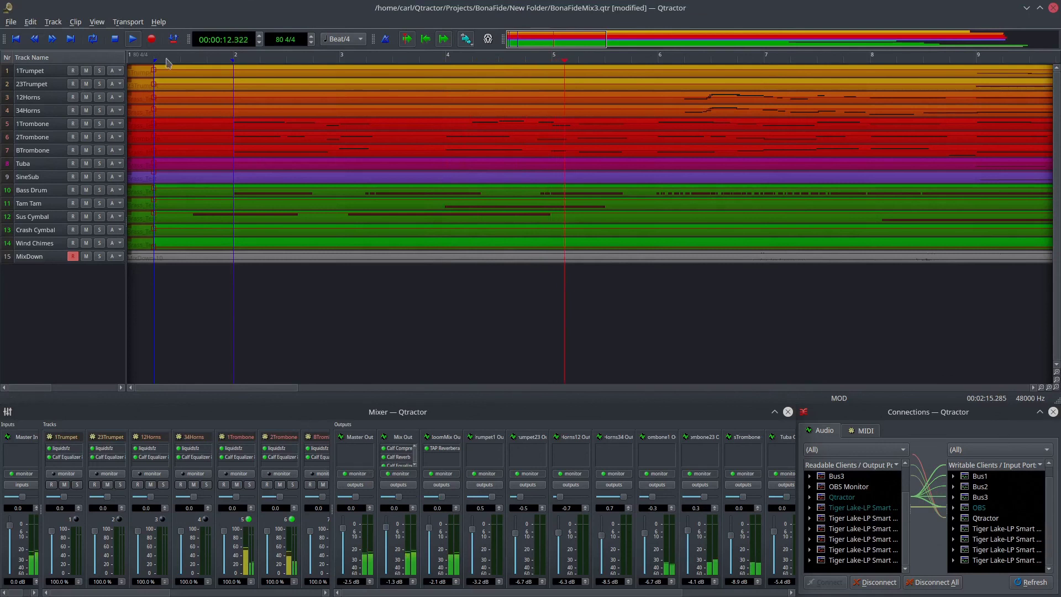
{"action": "left_click", "coordinate": [116, 40]}
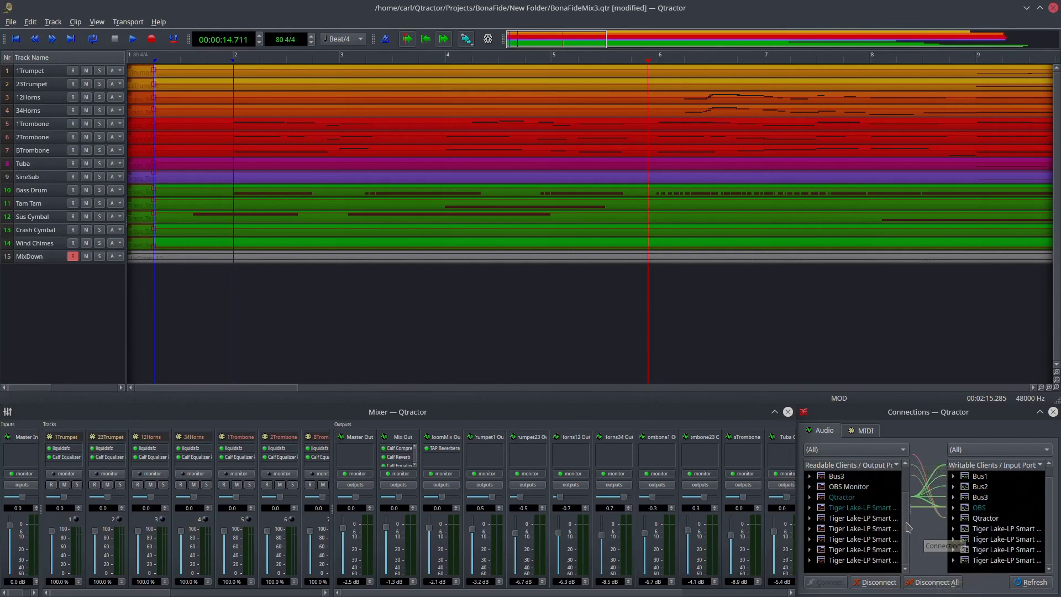
Expand Qtractor under Readable Clients and review its outputs' connections to Bus1, Bus2 and Bus3.
{"action": "scroll", "coordinate": [908, 502], "scroll_direction": "up", "scroll_amount": 1}
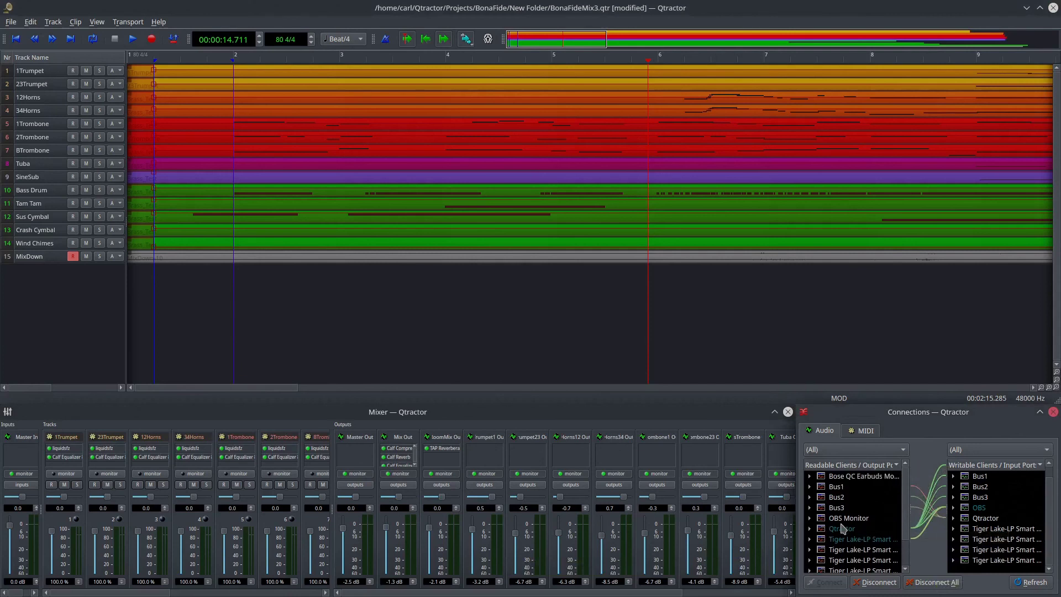
{"action": "left_click", "coordinate": [810, 529]}
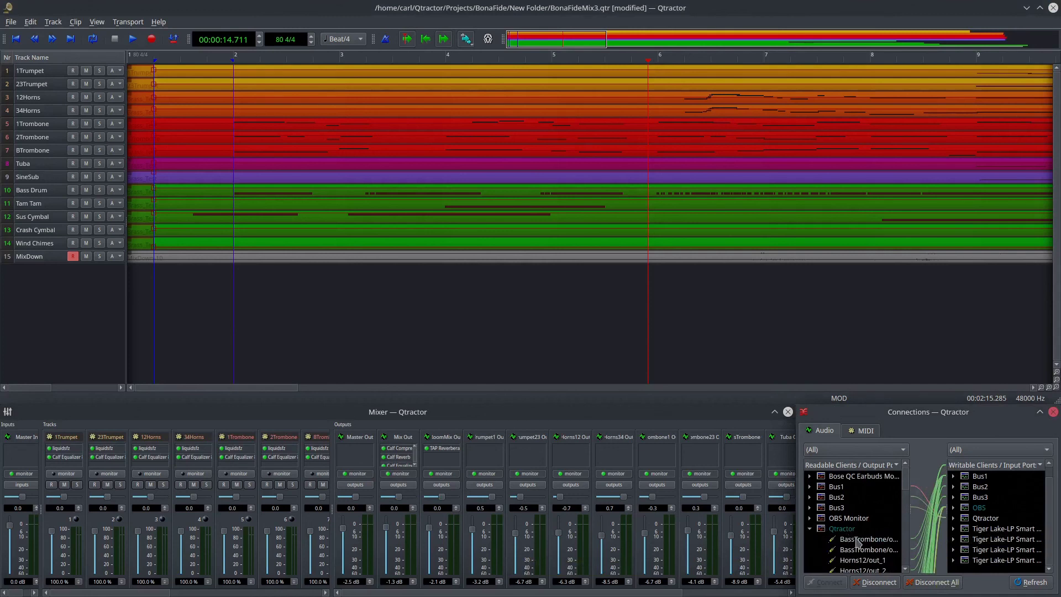
{"action": "scroll", "coordinate": [862, 536], "scroll_direction": "down", "scroll_amount": 1}
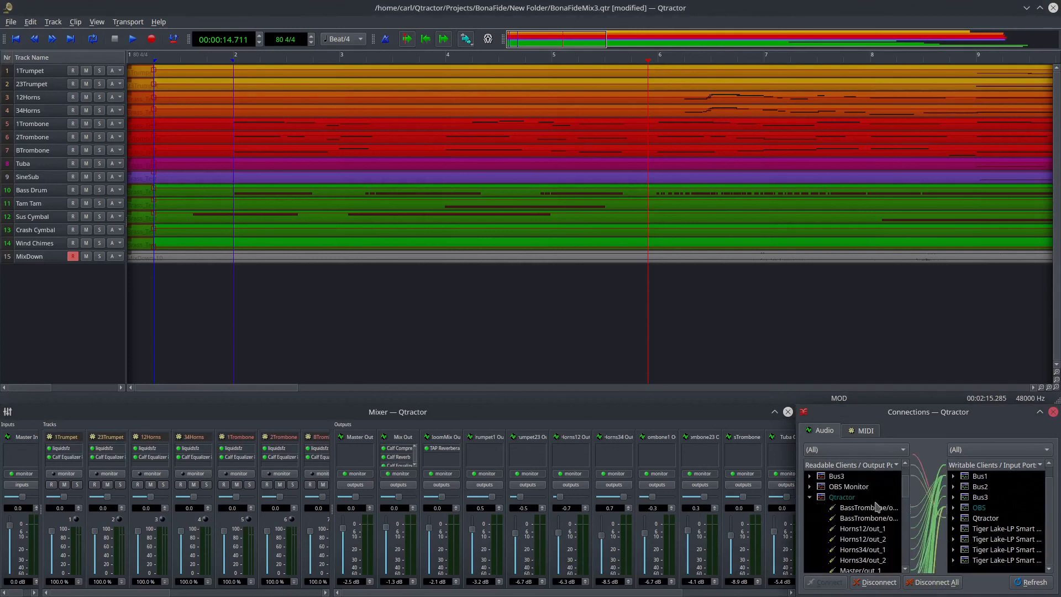
{"action": "scroll", "coordinate": [920, 510], "scroll_direction": "up", "scroll_amount": 3}
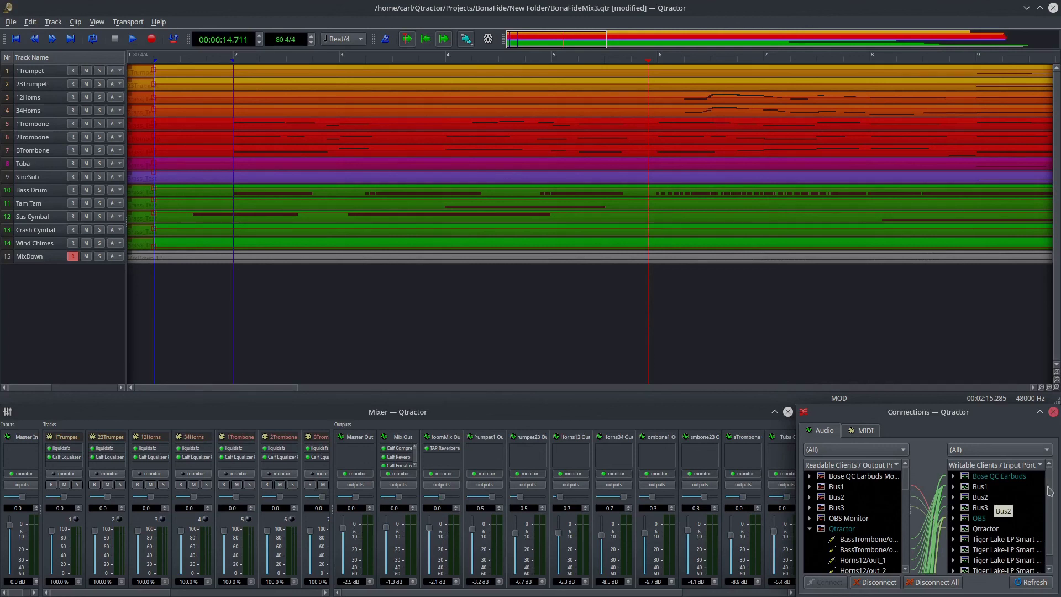
{"action": "scroll", "coordinate": [974, 515], "scroll_direction": "down", "scroll_amount": 1}
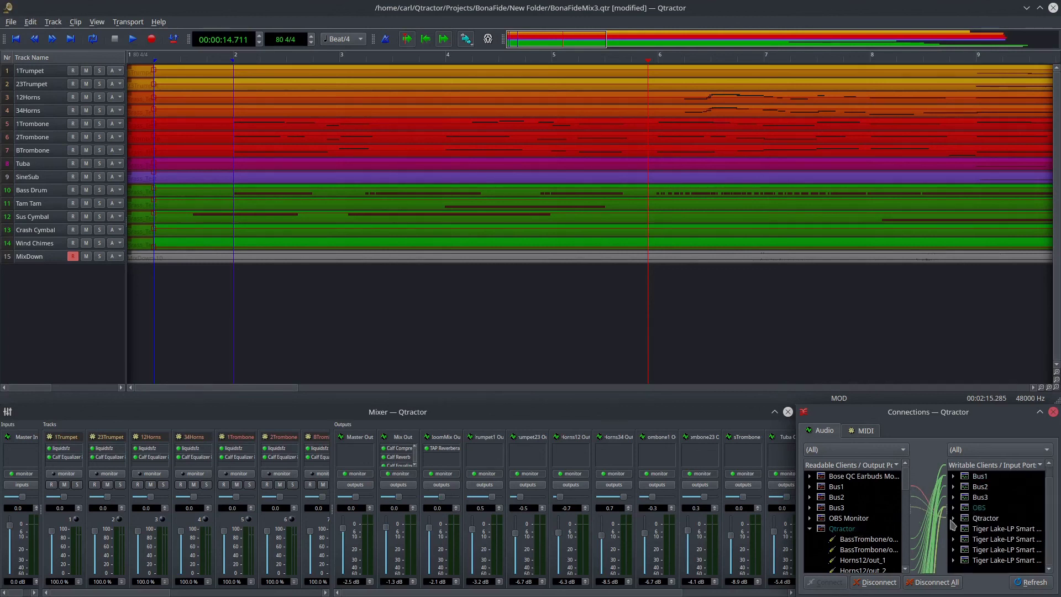
{"action": "scroll", "coordinate": [886, 519], "scroll_direction": "down", "scroll_amount": 2}
{"action": "scroll", "coordinate": [882, 517], "scroll_direction": "down", "scroll_amount": 3}
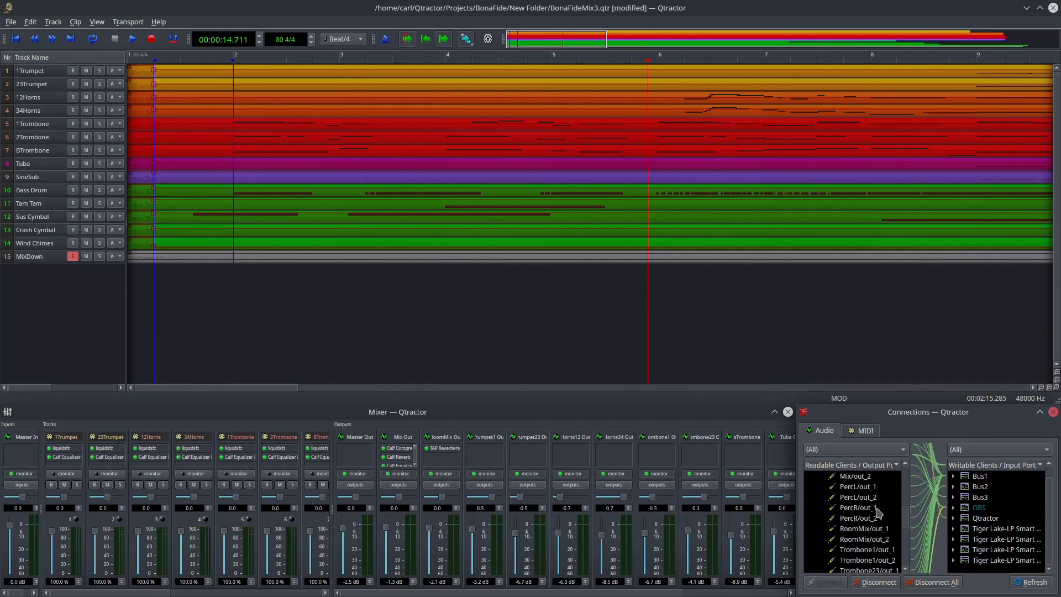
{"action": "scroll", "coordinate": [881, 515], "scroll_direction": "up", "scroll_amount": 5}
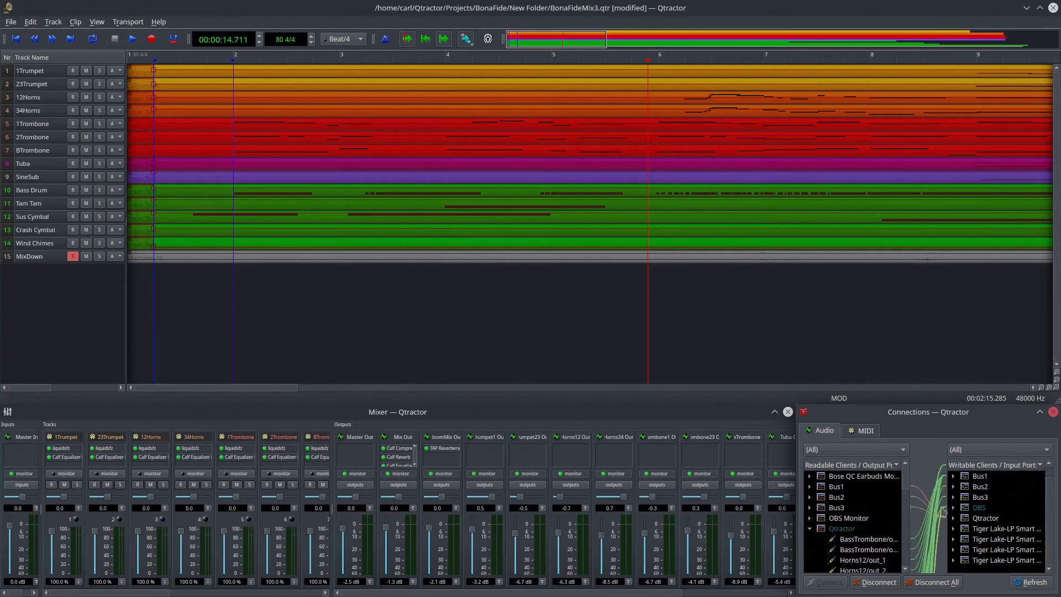